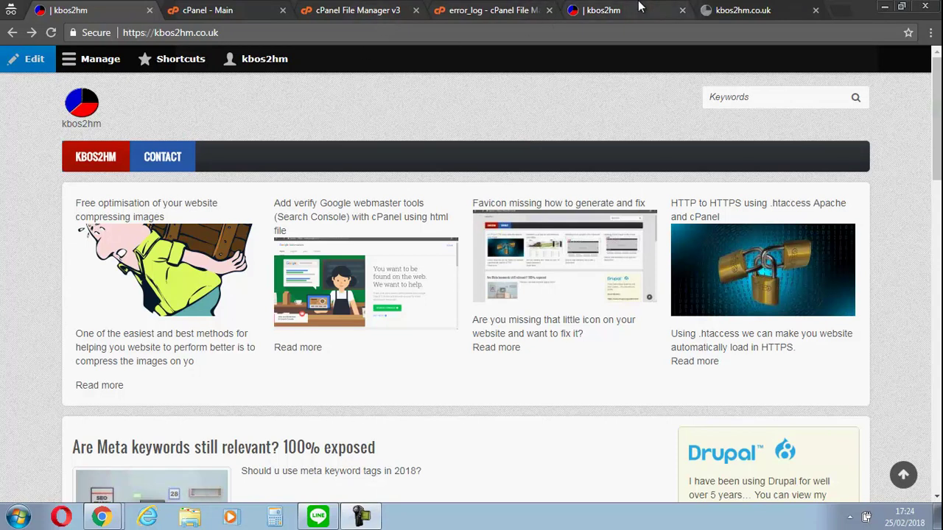
# Bring up the kbos2hm homepage tab and call up its reload menu
pyautogui.click(639, 7)
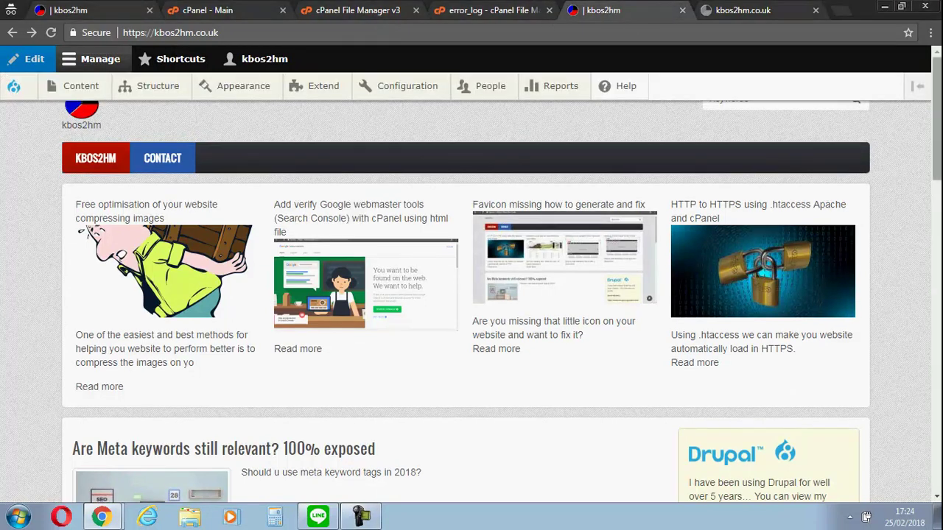
pyautogui.scroll(-2, 471, 295)
pyautogui.scroll(2, 472, 295)
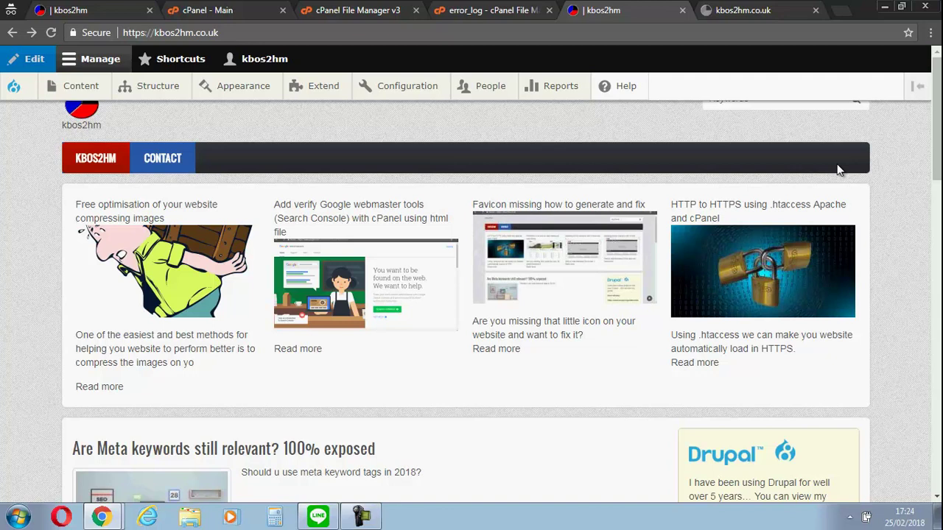
pyautogui.rightClick(412, 135)
# Reload the kbos2hm homepage, which now returns HTTP ERROR 500
pyautogui.click(443, 171)
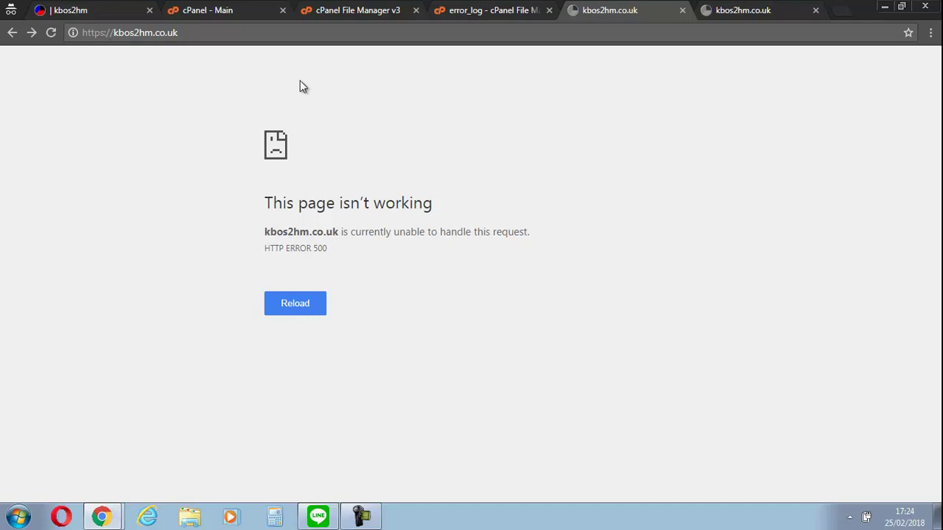
# Open File Manager from the cPanel dashboard and close the old error_log editor tab
pyautogui.click(250, 6)
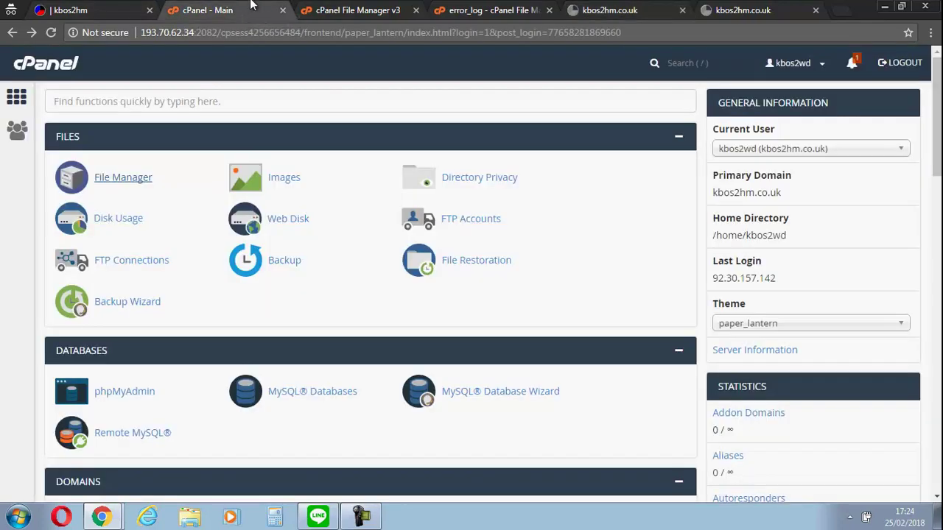
pyautogui.moveTo(938, 97)
pyautogui.mouseDown()
pyautogui.moveTo(938, 170)
pyautogui.moveTo(939, 109)
pyautogui.mouseUp()
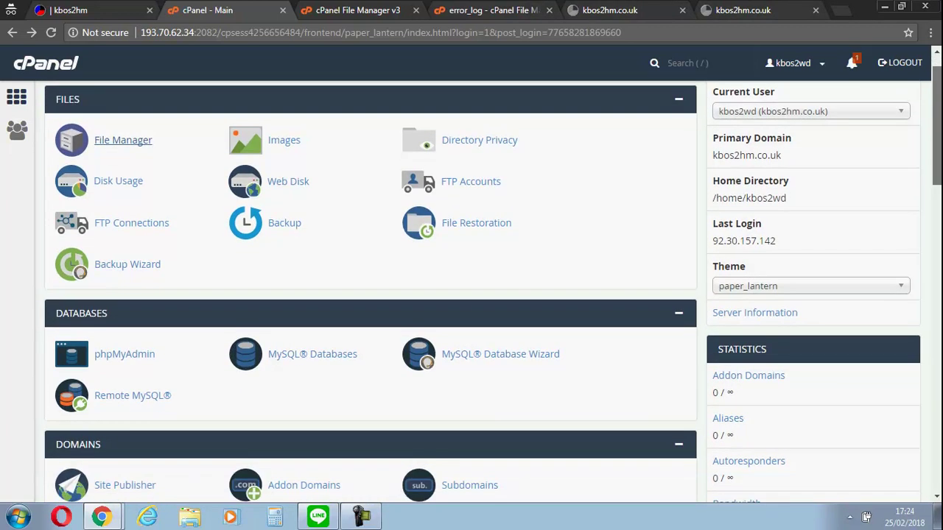
pyautogui.click(122, 140)
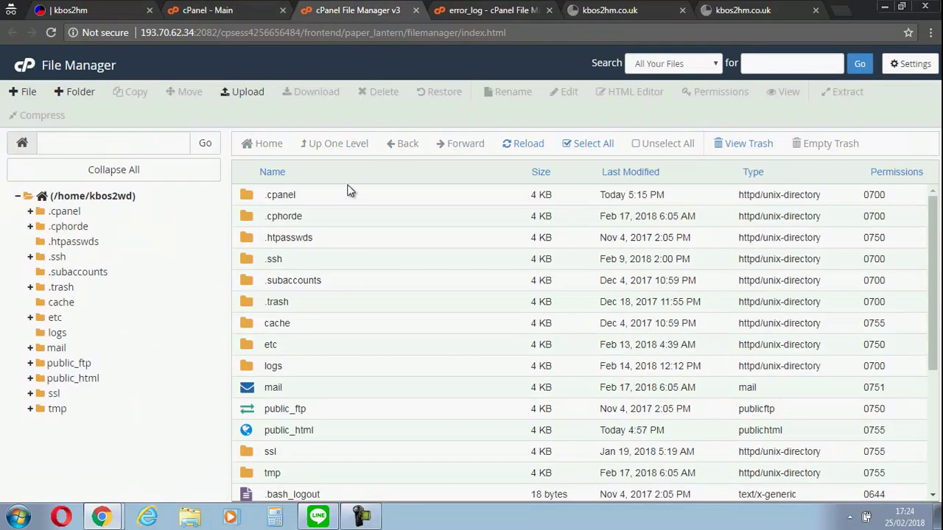
pyautogui.click(549, 11)
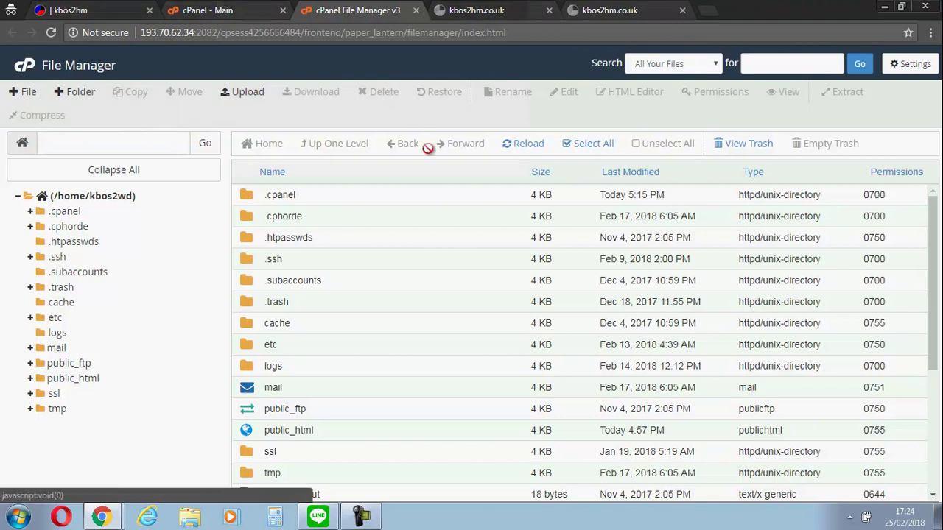
# Open the public_html folder to list its files, including .htaccess and .user.ini
pyautogui.moveTo(929, 258); pyautogui.dragTo(907, 382)
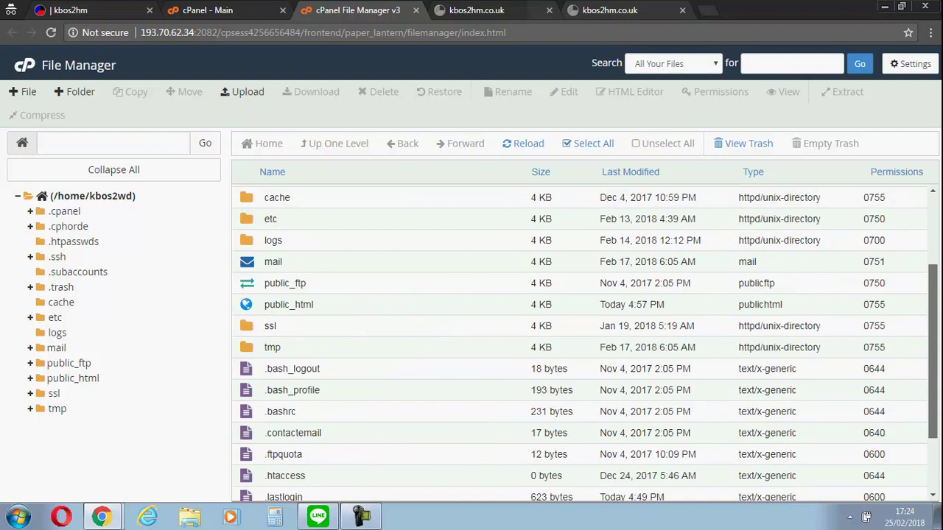
pyautogui.moveTo(908, 382)
pyautogui.mouseDown()
pyautogui.moveTo(939, 337)
pyautogui.moveTo(932, 322)
pyautogui.moveTo(929, 343)
pyautogui.mouseUp()
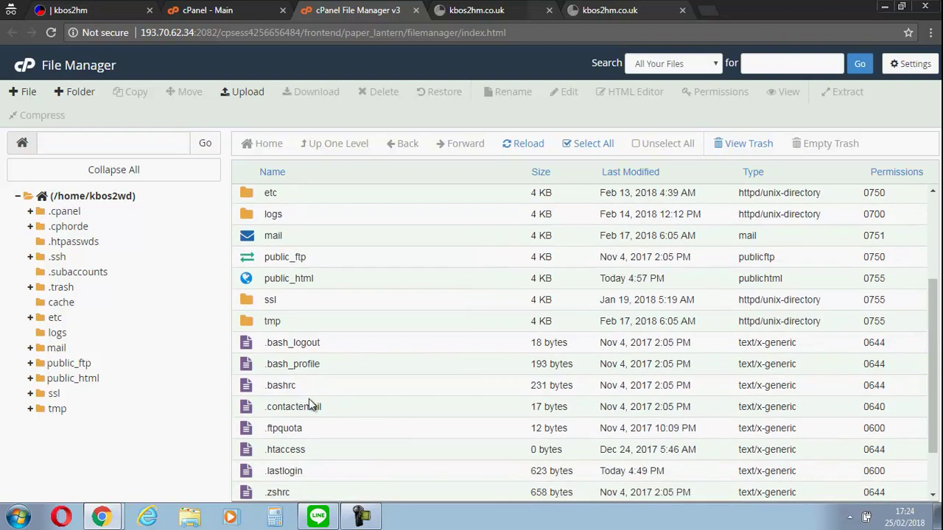
pyautogui.click(299, 280)
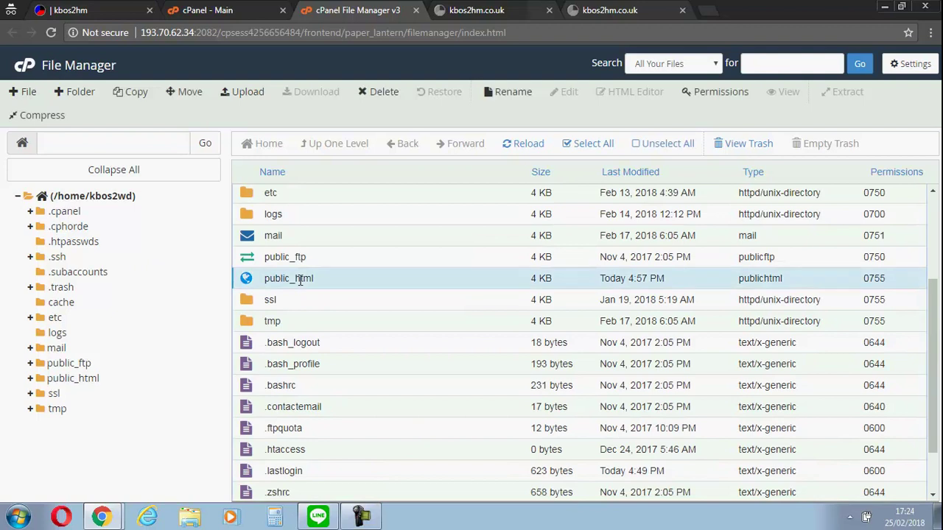
pyautogui.doubleClick(247, 281)
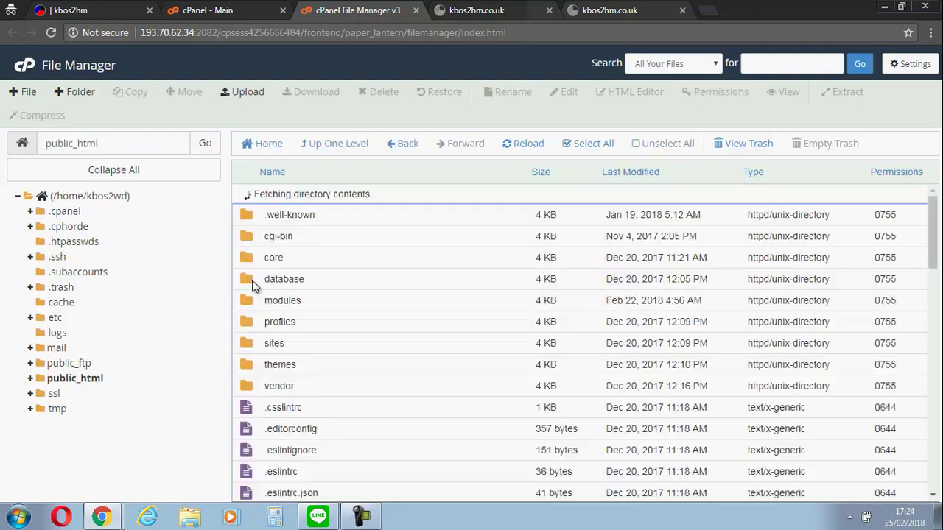
pyautogui.moveTo(931, 236)
pyautogui.mouseDown()
pyautogui.moveTo(937, 316)
pyautogui.moveTo(935, 280)
pyautogui.mouseUp()
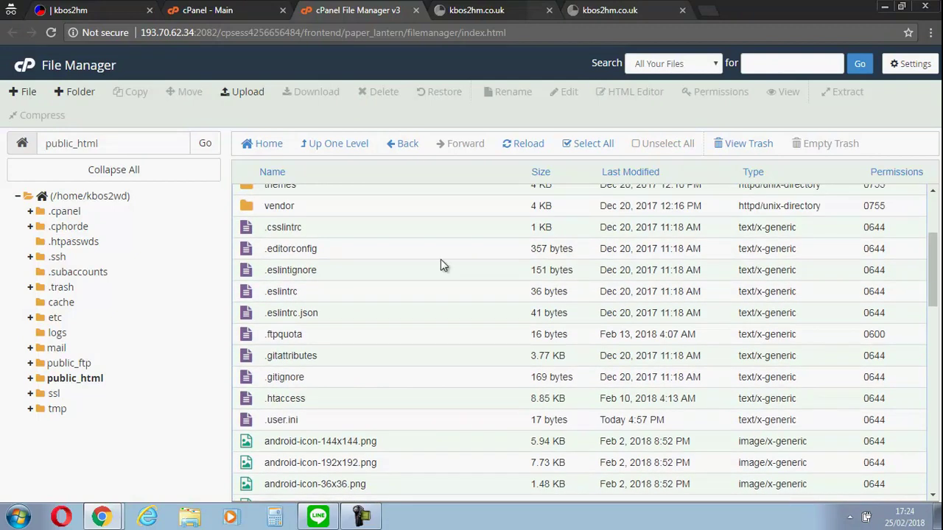
# Check cPanel's Errors page, which shows an empty log, then return to public_html
pyautogui.click(188, 12)
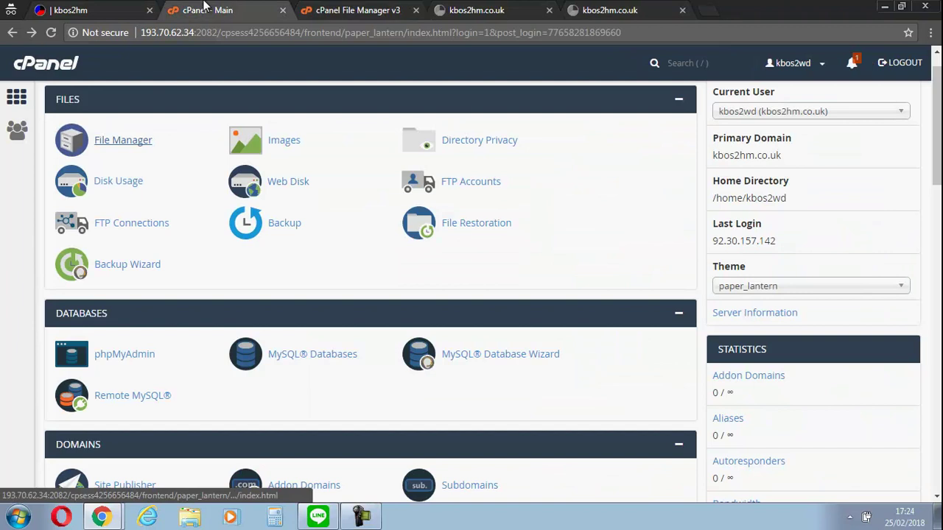
pyautogui.moveTo(936, 122); pyautogui.dragTo(913, 276)
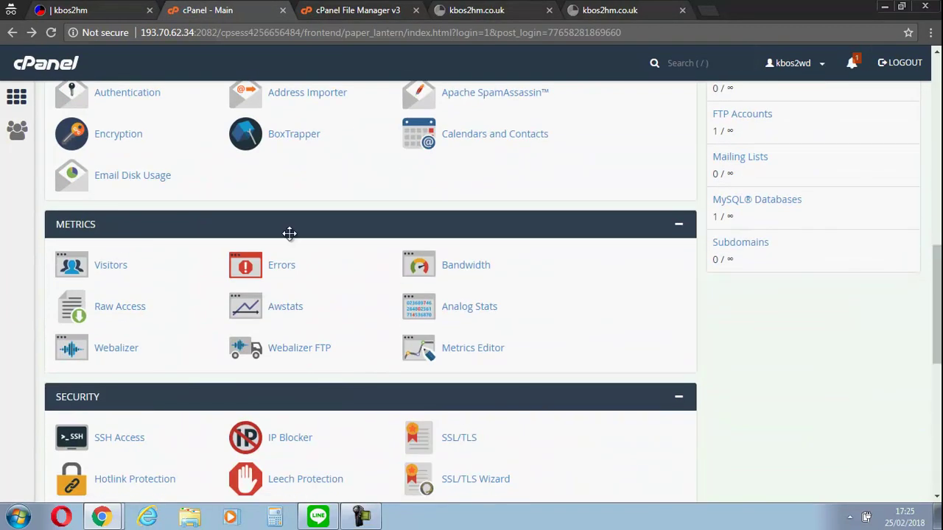
pyautogui.click(280, 267)
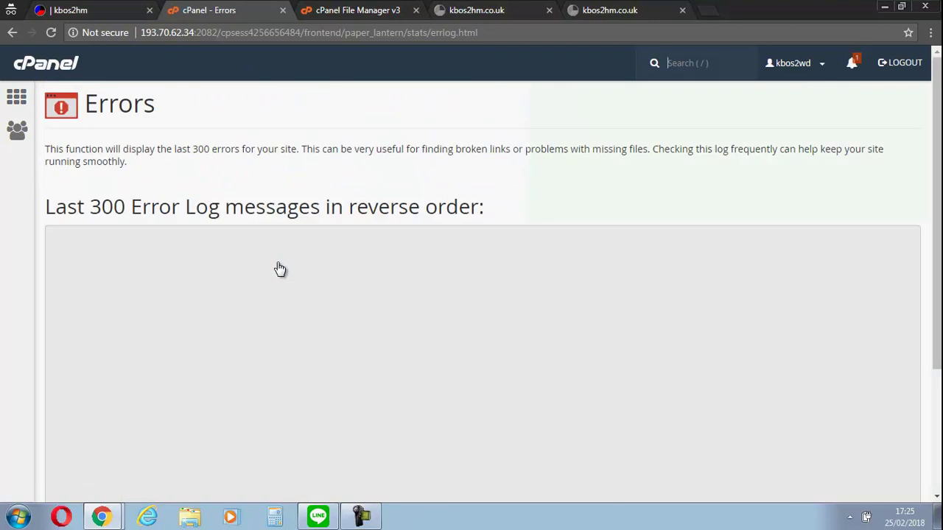
pyautogui.click(16, 97)
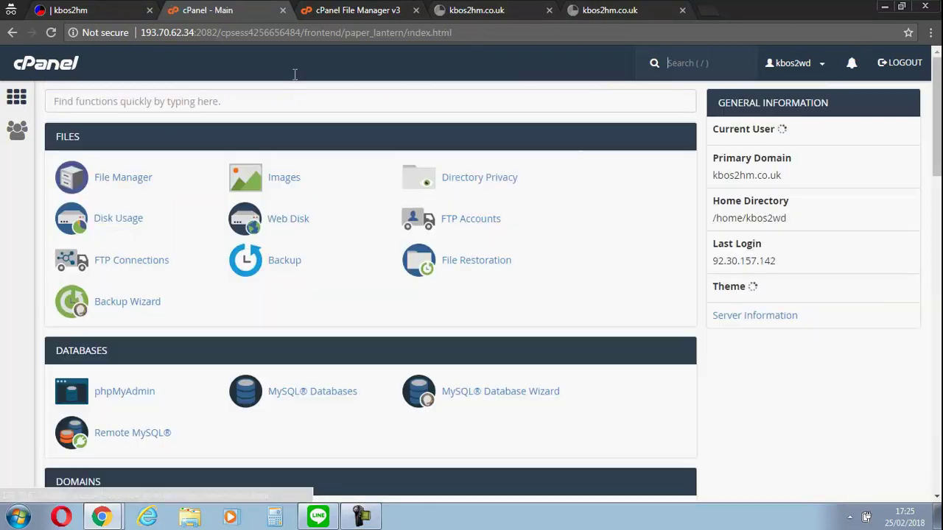
pyautogui.click(359, 8)
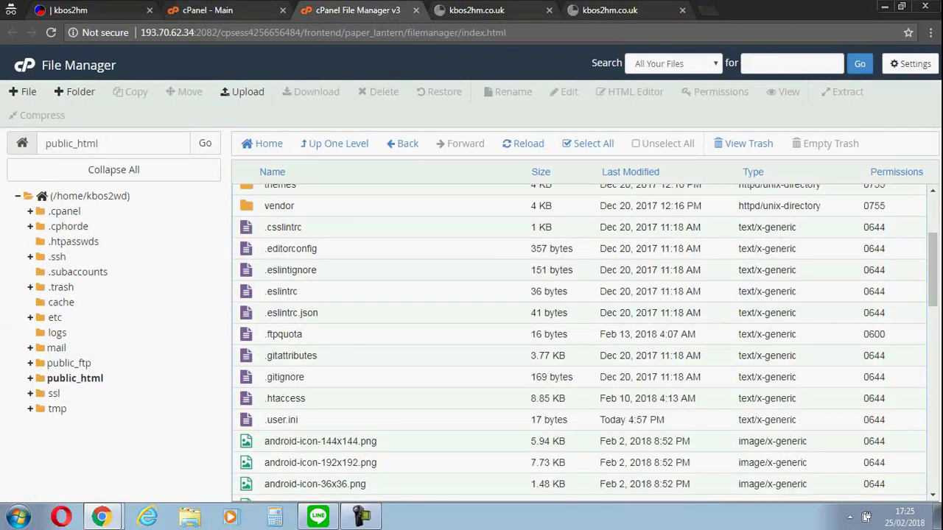
# Select the error_log file in public_html and start editing it
pyautogui.moveTo(934, 239); pyautogui.dragTo(917, 379)
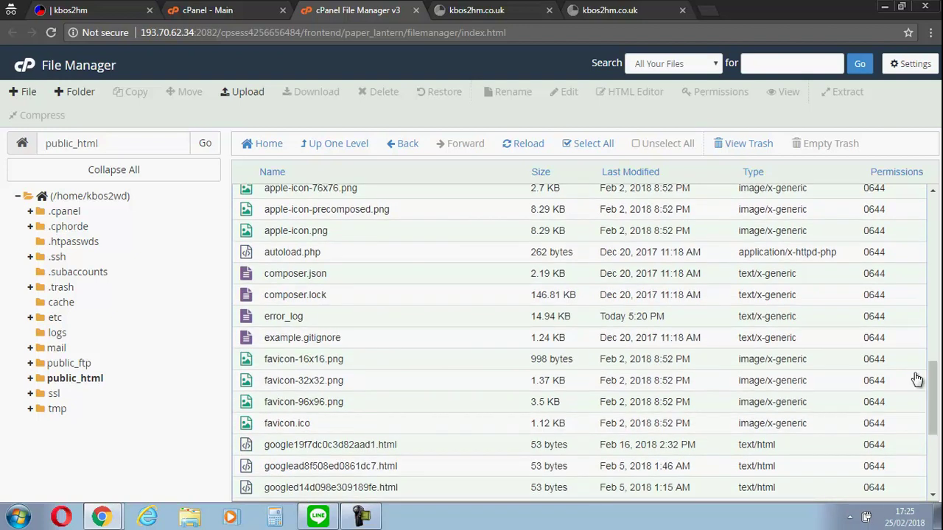
pyautogui.click(274, 316)
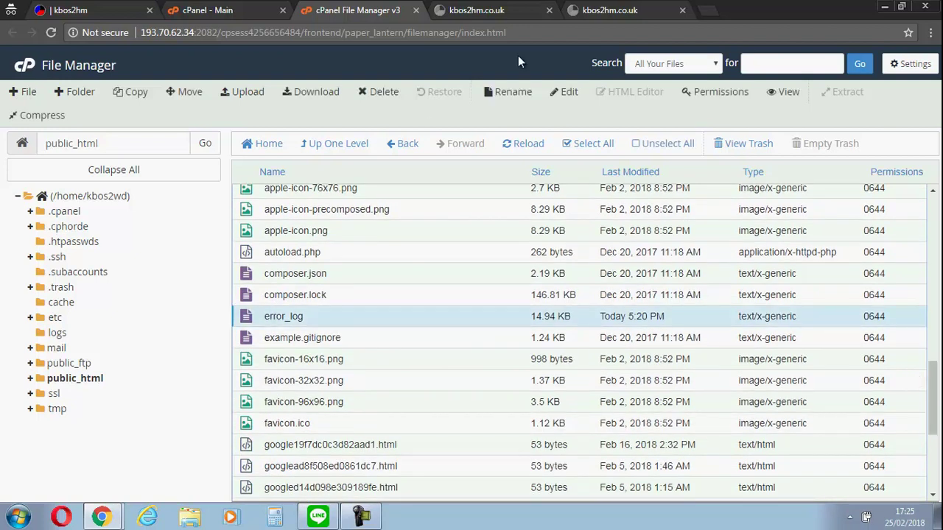
pyautogui.click(565, 91)
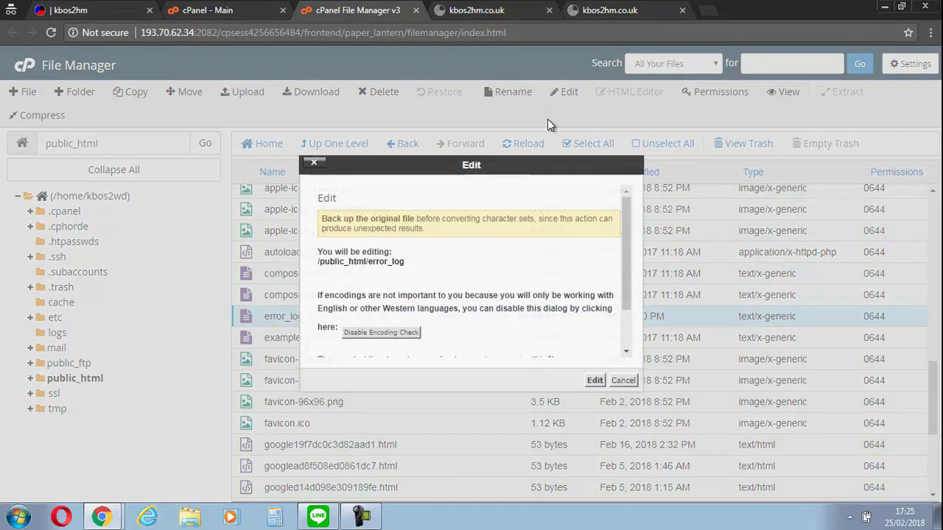
# Open error_log in the editor and review its PHP 'Allowed memory size exhausted' errors
pyautogui.click(593, 380)
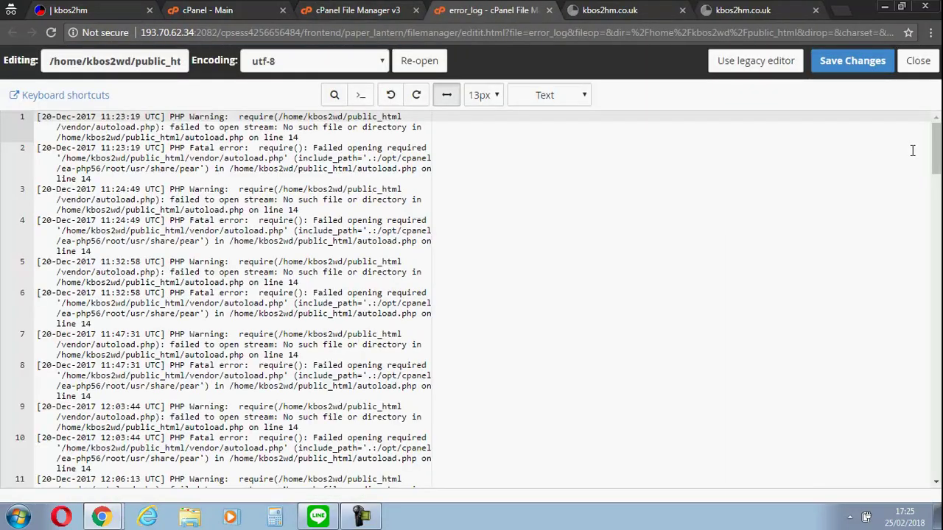
pyautogui.moveTo(936, 136); pyautogui.dragTo(886, 453)
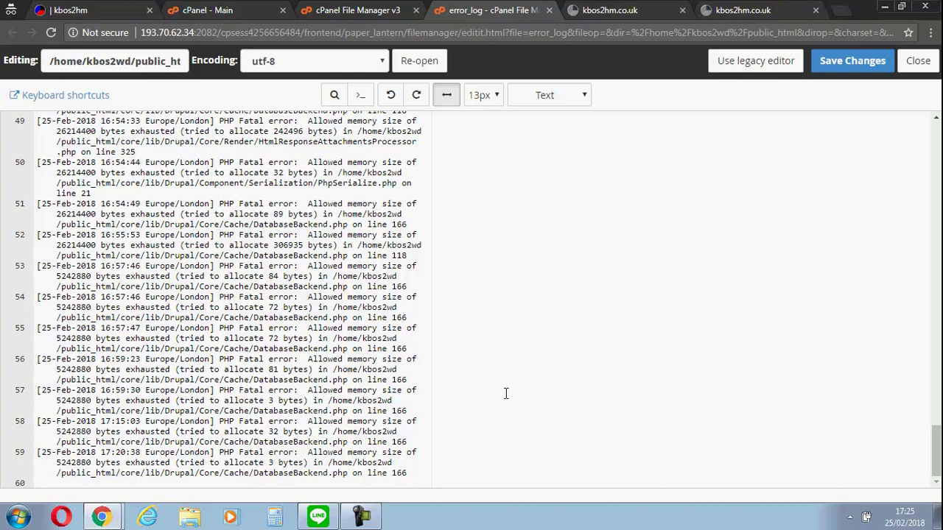
pyautogui.moveTo(936, 449); pyautogui.dragTo(935, 162)
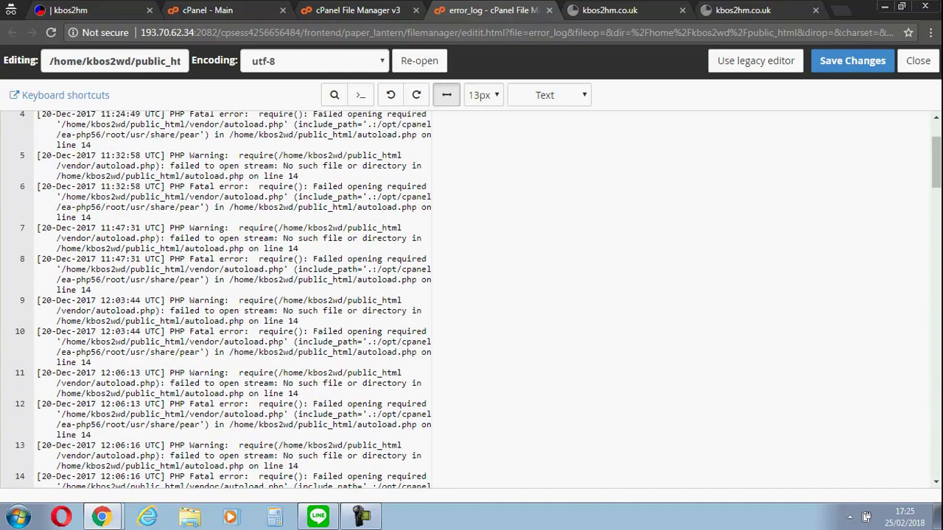
# Close the error_log editor and select .user.ini in the public_html list
pyautogui.click(549, 10)
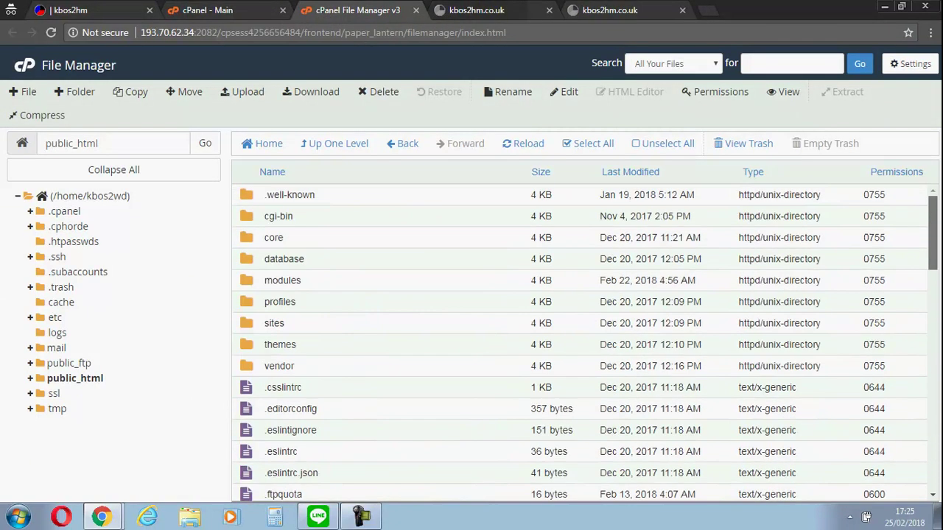
pyautogui.scroll(8, 911, 236)
pyautogui.scroll(2, 911, 235)
pyautogui.scroll(-2, 911, 274)
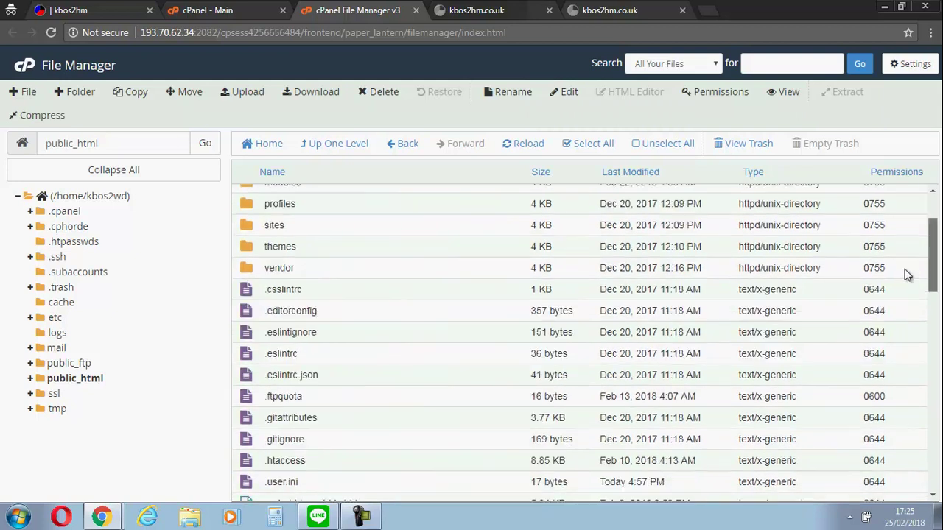
pyautogui.scroll(-3, 893, 325)
pyautogui.scroll(-4, 892, 331)
pyautogui.scroll(-2, 884, 364)
pyautogui.scroll(-3, 886, 381)
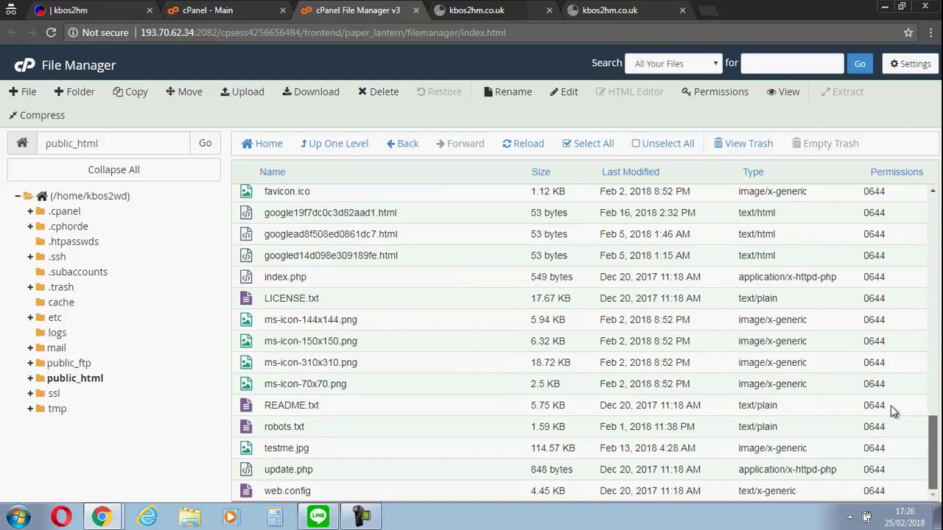
pyautogui.scroll(2, 891, 404)
pyautogui.scroll(2, 895, 391)
pyautogui.scroll(1, 902, 368)
pyautogui.scroll(1, 908, 353)
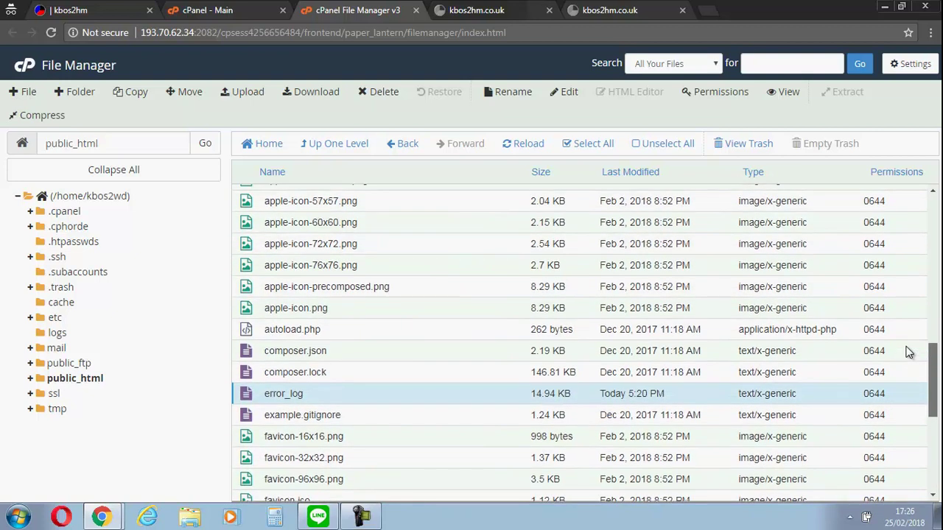
pyautogui.scroll(2, 911, 335)
pyautogui.scroll(3, 914, 333)
pyautogui.scroll(1, 914, 333)
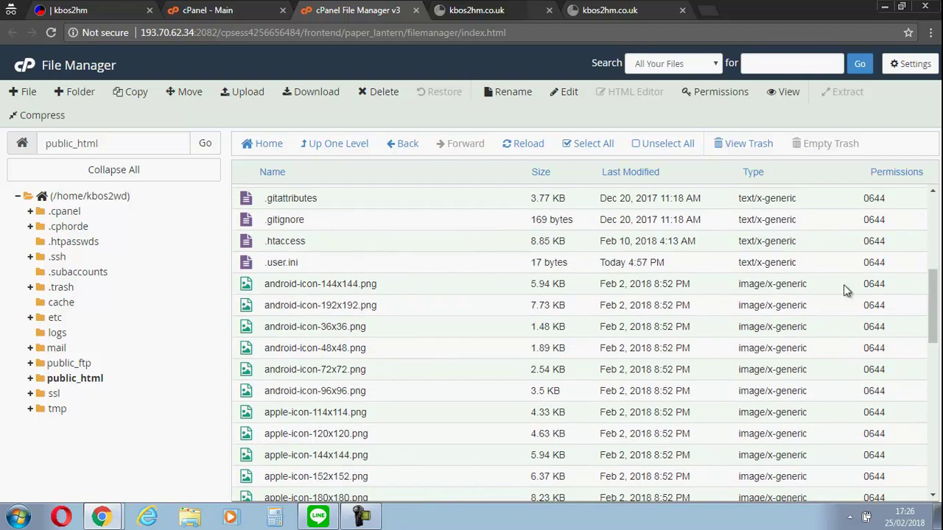
pyautogui.click(276, 261)
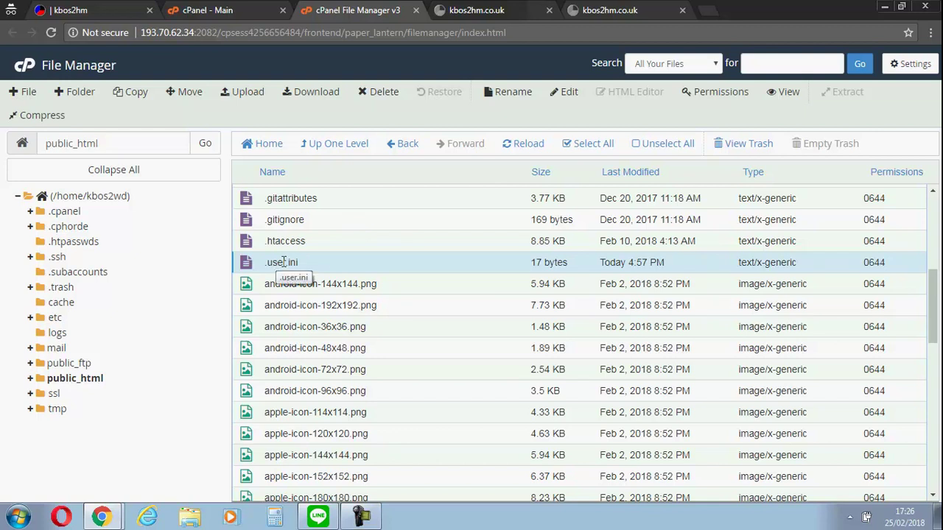
# Check File Manager preferences (hidden files shown) and bring up the edit prompt for .user.ini
pyautogui.rightClick(283, 262)
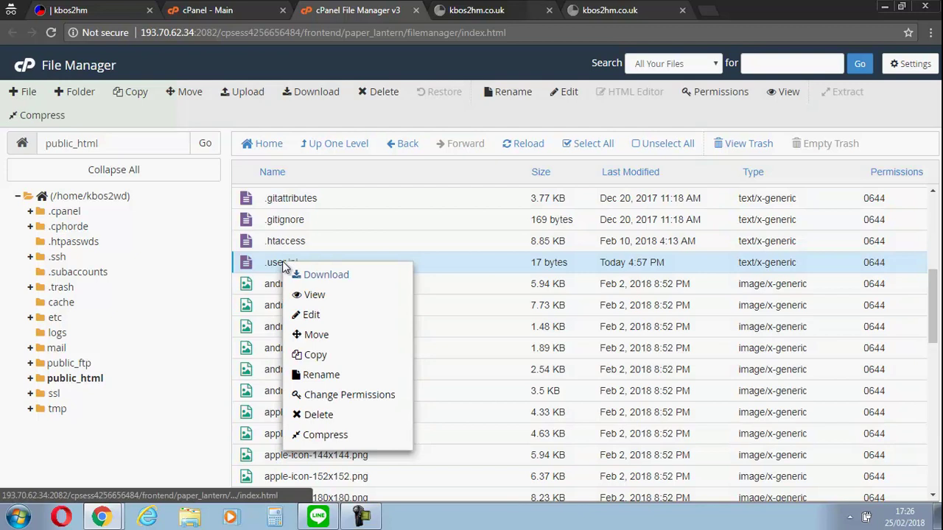
pyautogui.click(316, 315)
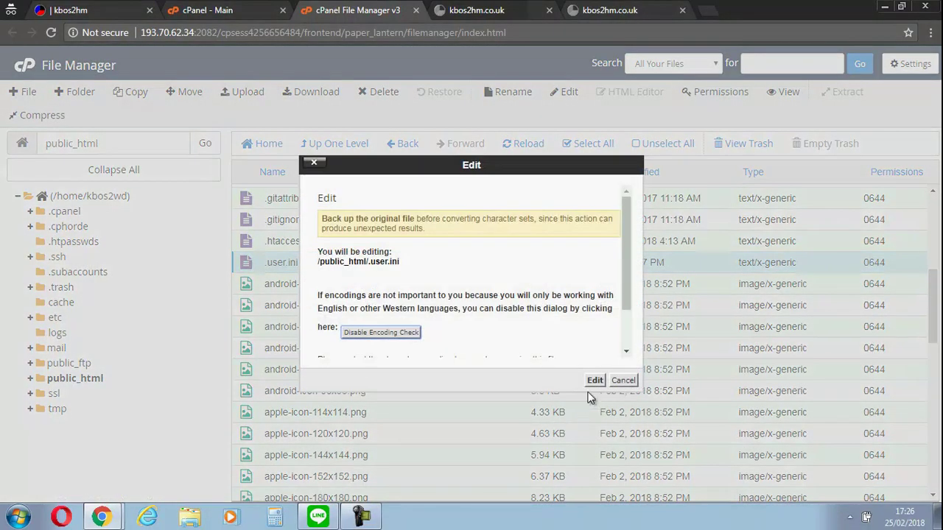
pyautogui.click(623, 380)
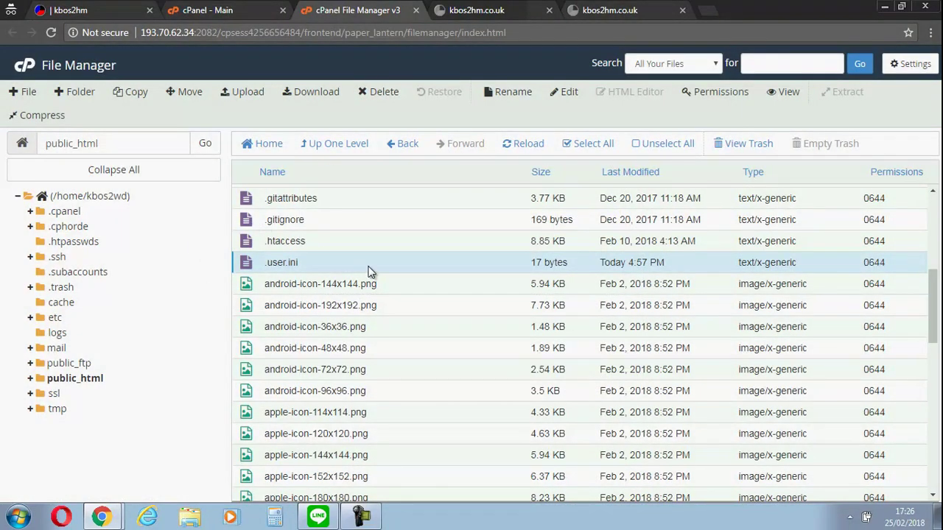
pyautogui.click(909, 64)
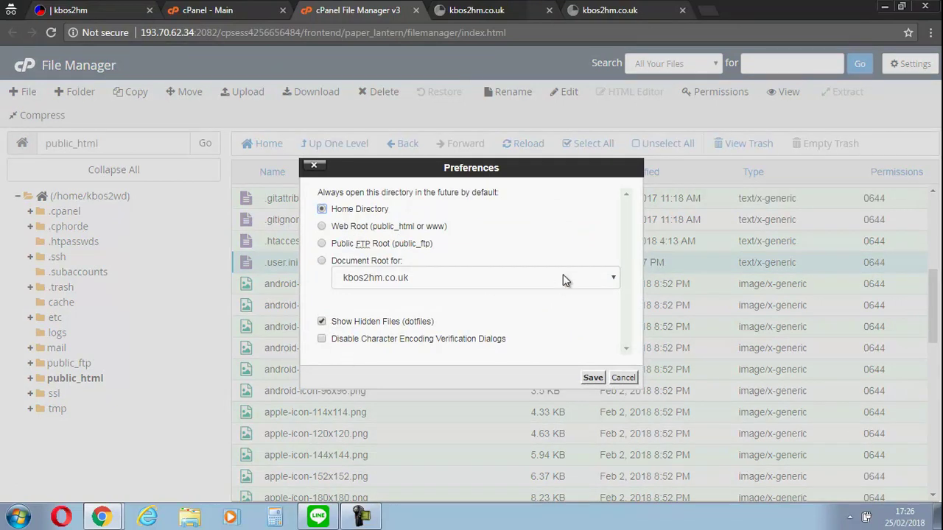
pyautogui.click(623, 377)
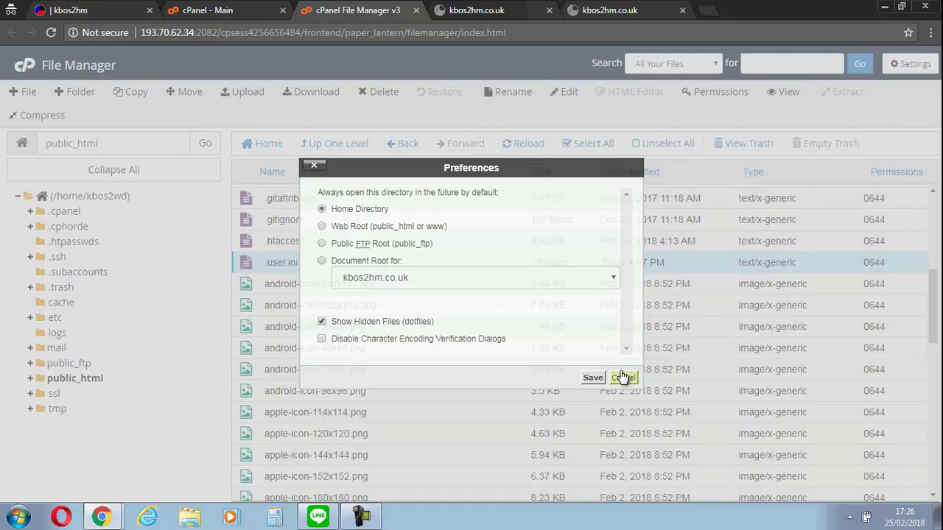
pyautogui.rightClick(280, 262)
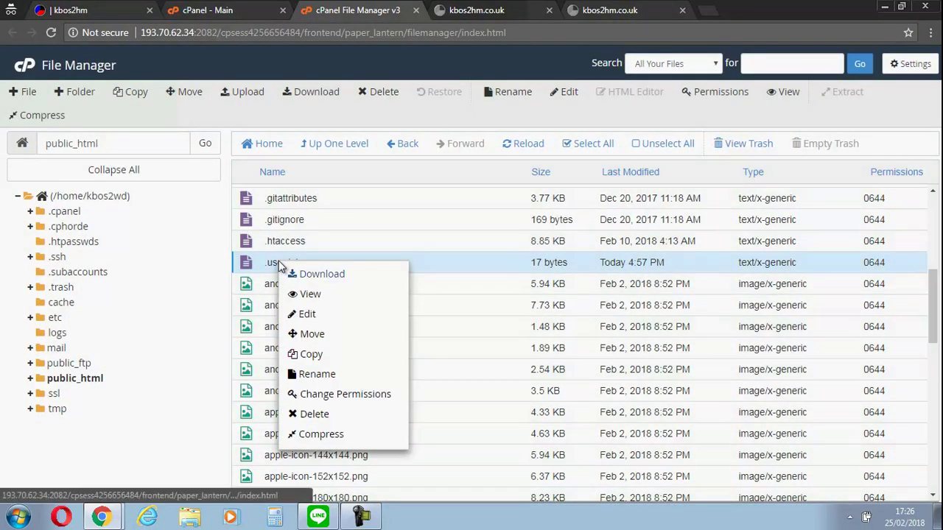
pyautogui.click(313, 311)
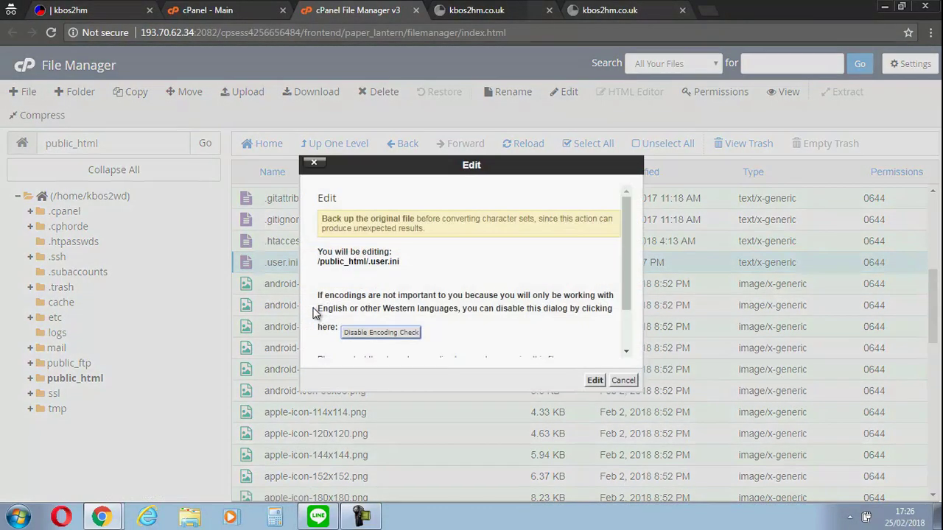
# Change memory_limit in .user.ini from 5M to 256M and save it
pyautogui.click(595, 380)
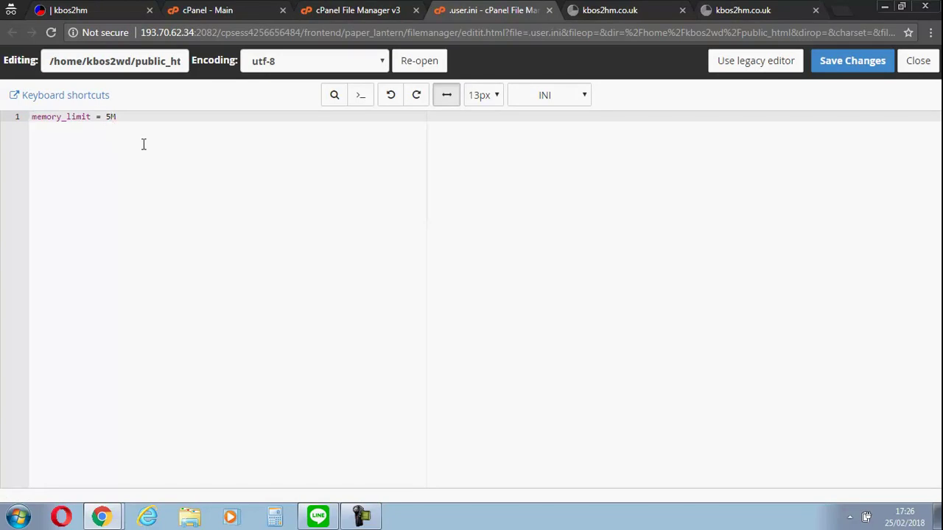
pyautogui.write('256')
pyautogui.click(851, 61)
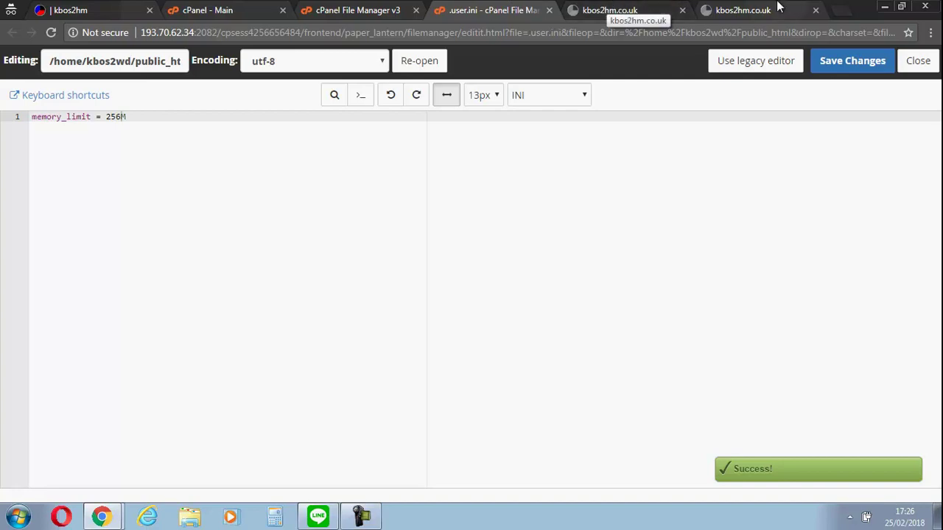
# Reload kbos2hm.co.uk to confirm its articles load, then return to the .user.ini editor
pyautogui.click(779, 7)
pyautogui.rightClick(533, 186)
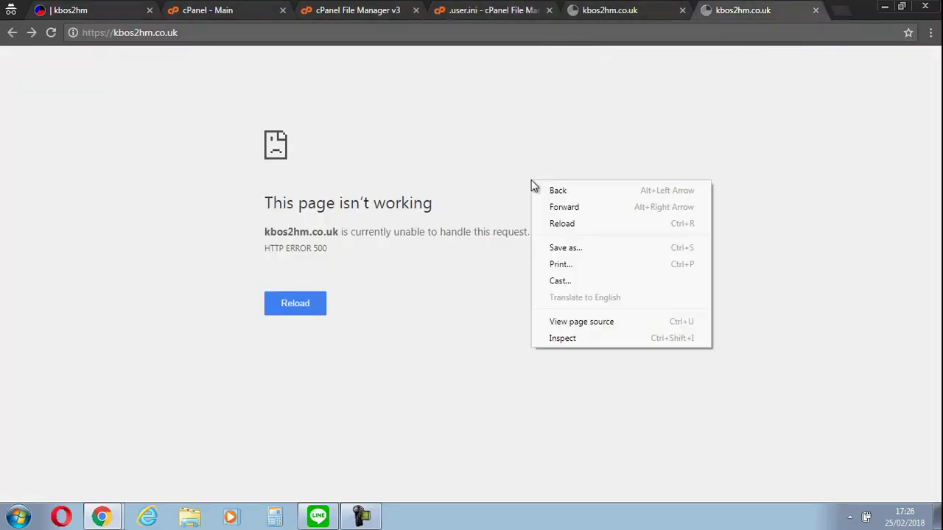
pyautogui.click(587, 225)
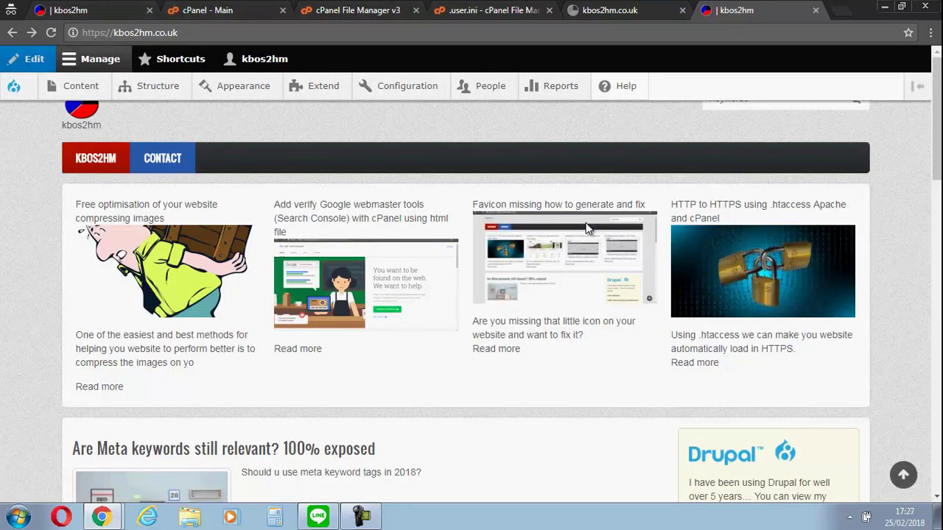
pyautogui.moveTo(936, 125); pyautogui.dragTo(924, 251)
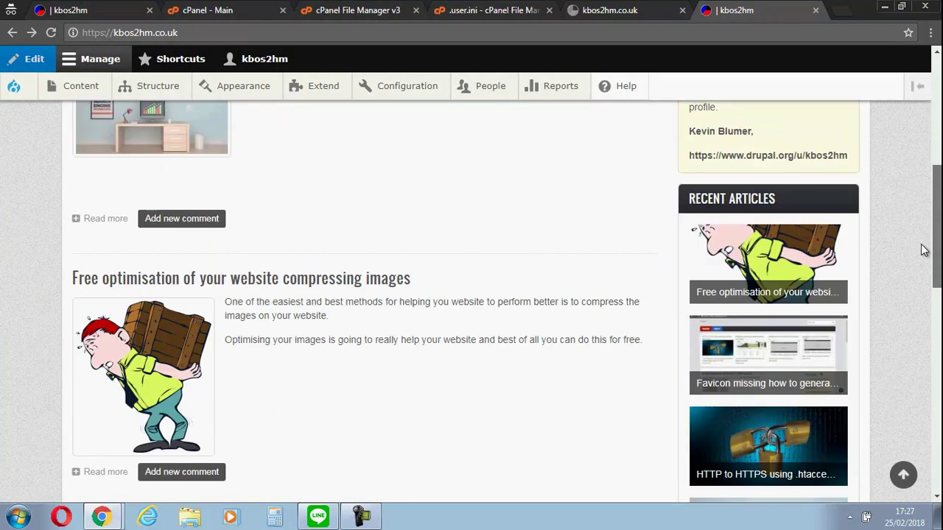
pyautogui.scroll(-7, 897, 362)
pyautogui.scroll(-2, 896, 363)
pyautogui.scroll(9, 896, 362)
pyautogui.scroll(5, 897, 362)
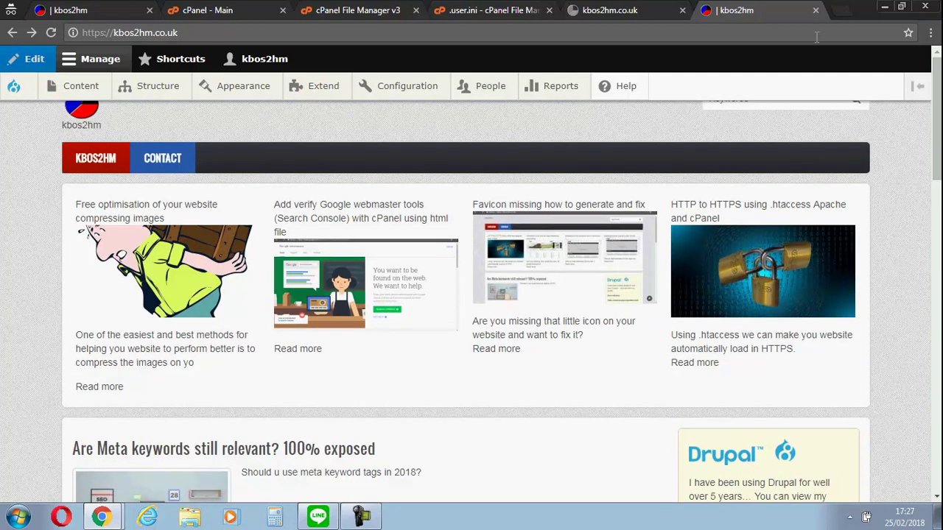
pyautogui.click(501, 7)
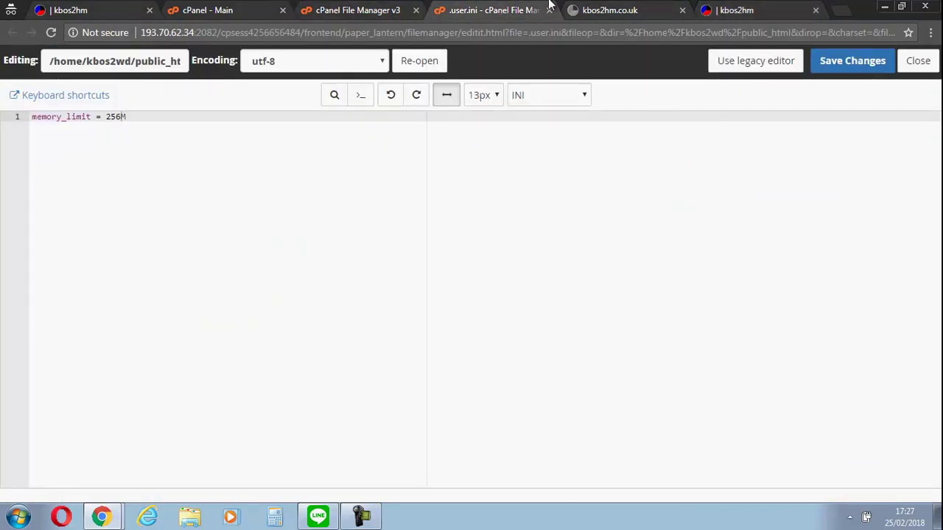
# Start a new file named .user.ini in public_html, then cancel without creating it
pyautogui.click(355, 8)
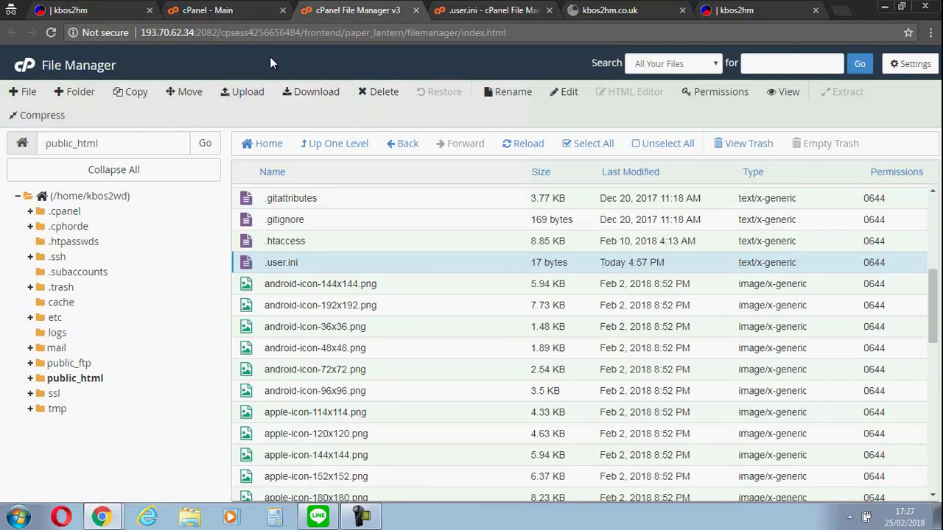
pyautogui.click(27, 92)
pyautogui.write('.us')
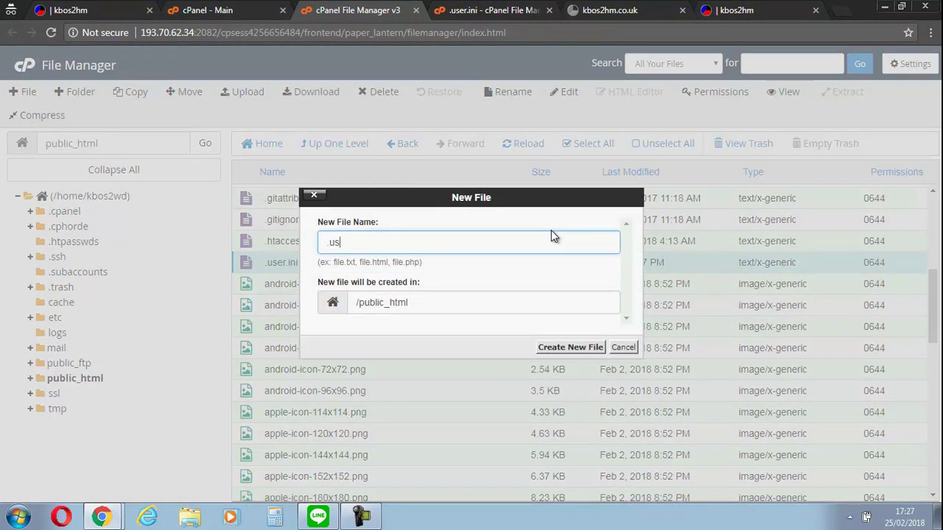
pyautogui.press('BackSpace')
pyautogui.click(624, 348)
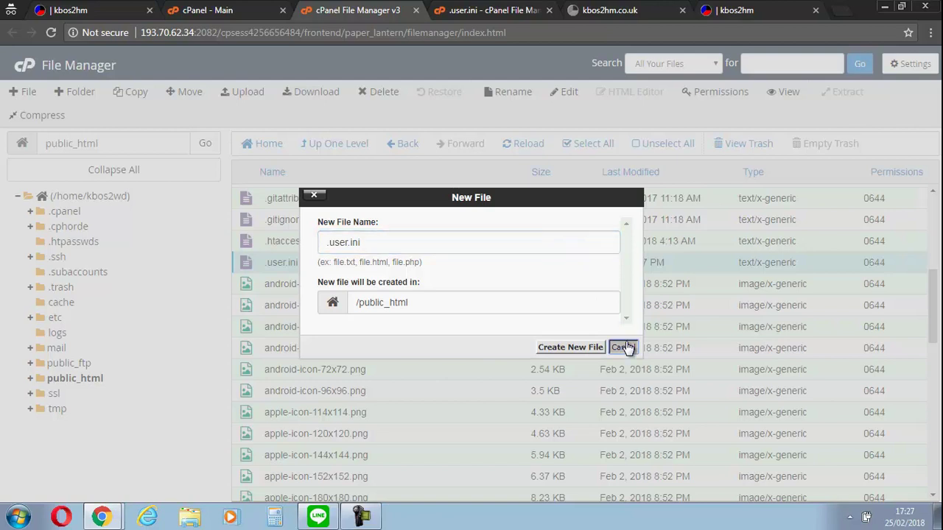
pyautogui.moveTo(934, 305); pyautogui.dragTo(933, 309)
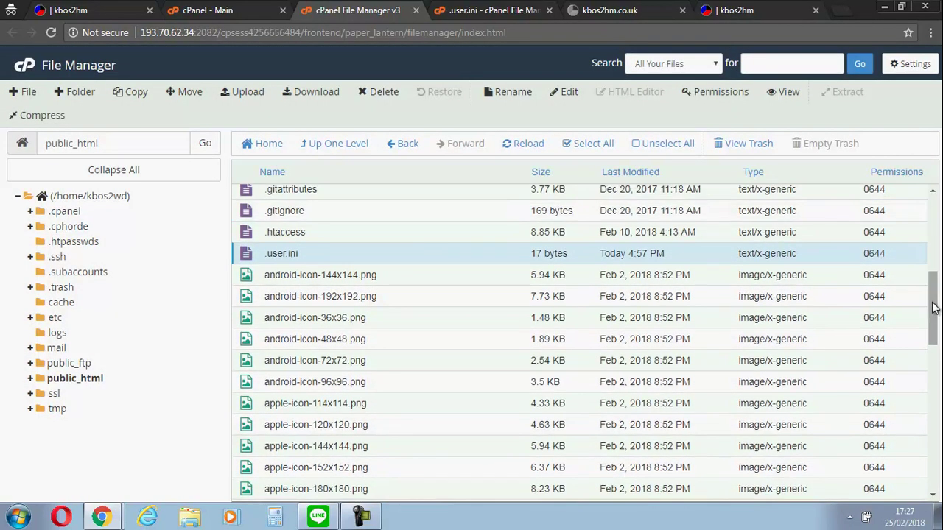
# Reopen .user.ini in the code editor to confirm it reads memory_limit = 256M
pyautogui.rightClick(288, 252)
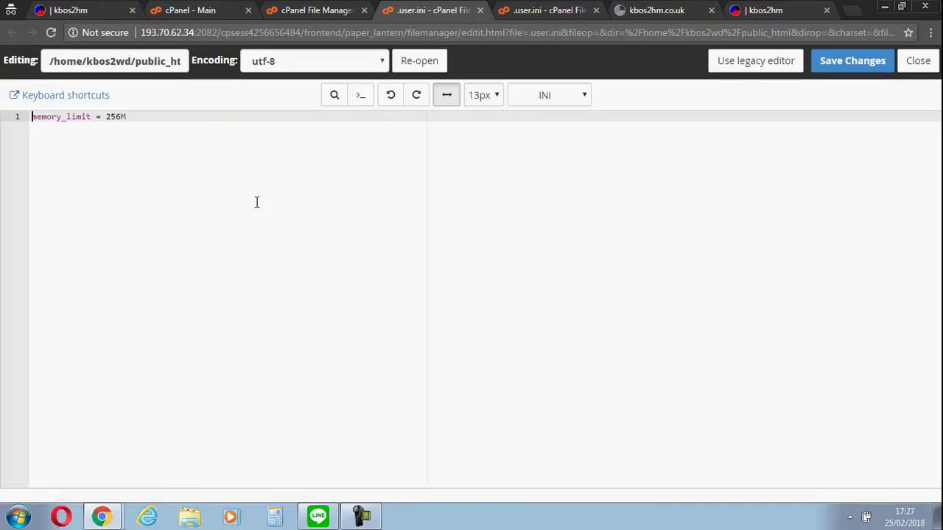
pyautogui.click(361, 518)
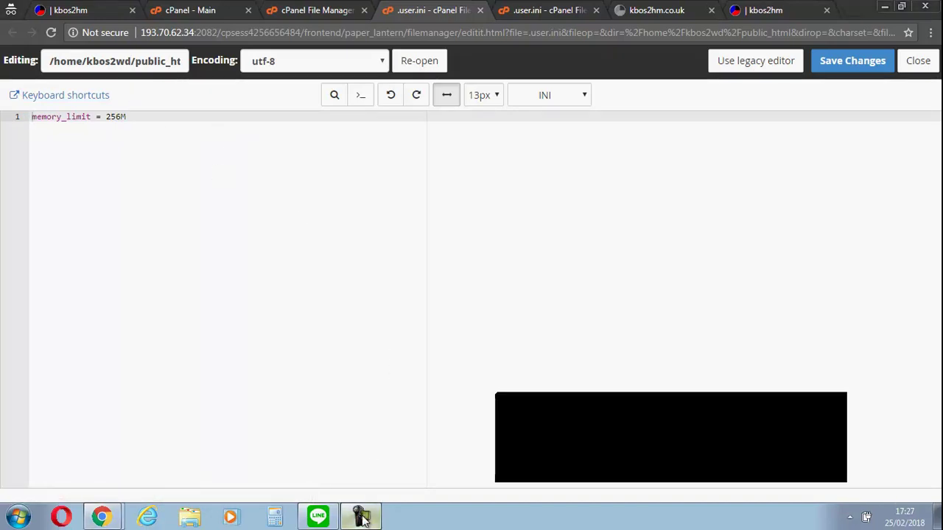